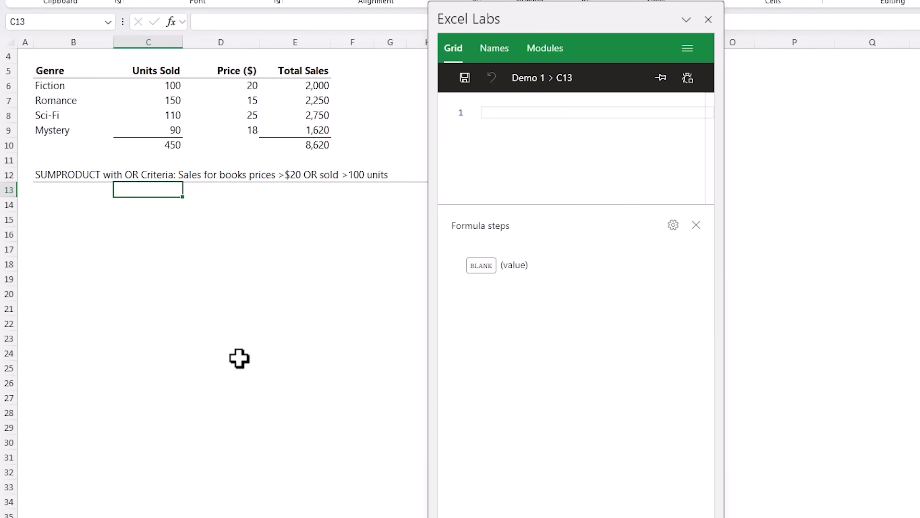
Step: Start a SUMPRODUCT formula for cell C14 in the Excel Labs editor, with a SIGN function on its second line
left_click(148, 205)
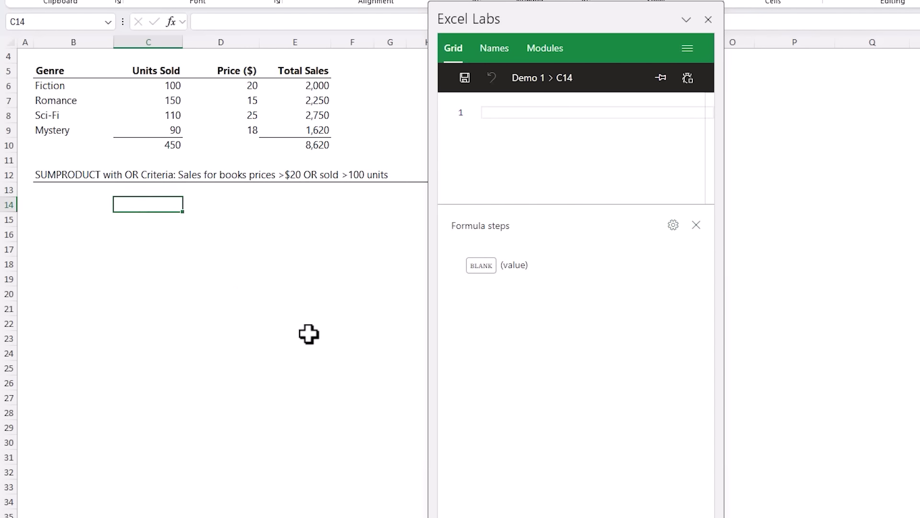
left_click(562, 138)
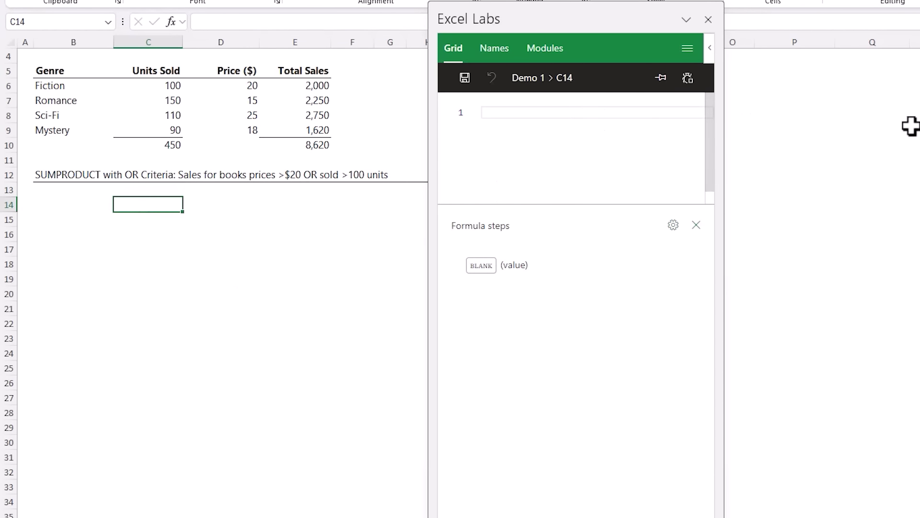
type("=sump")
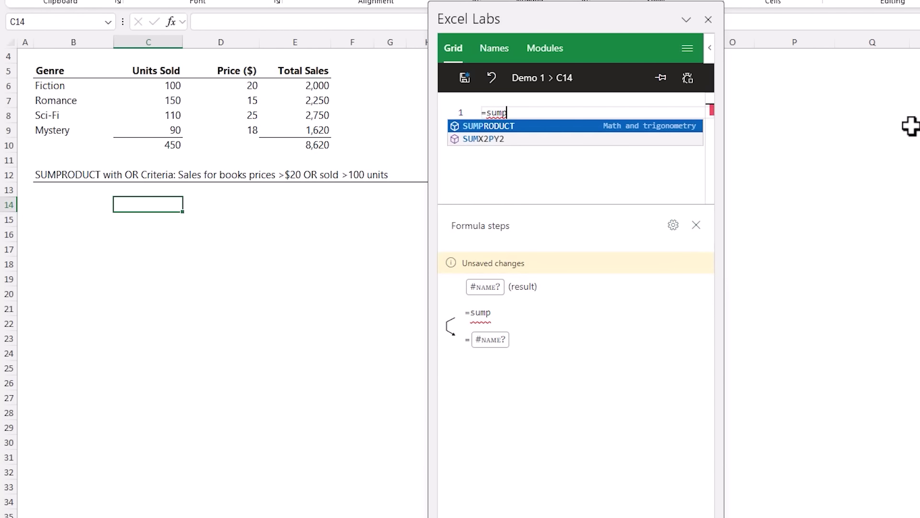
key("Down")
key("Up")
key("Tab")
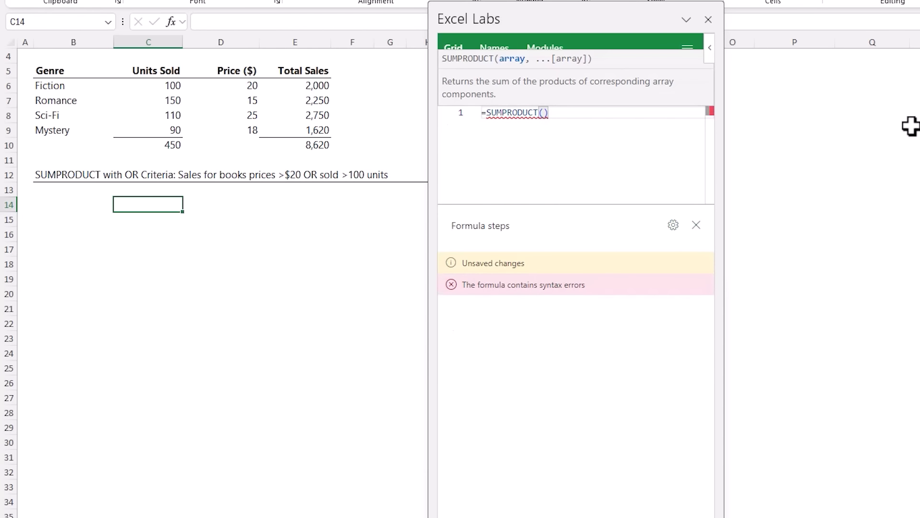
key("Return")
type("sign")
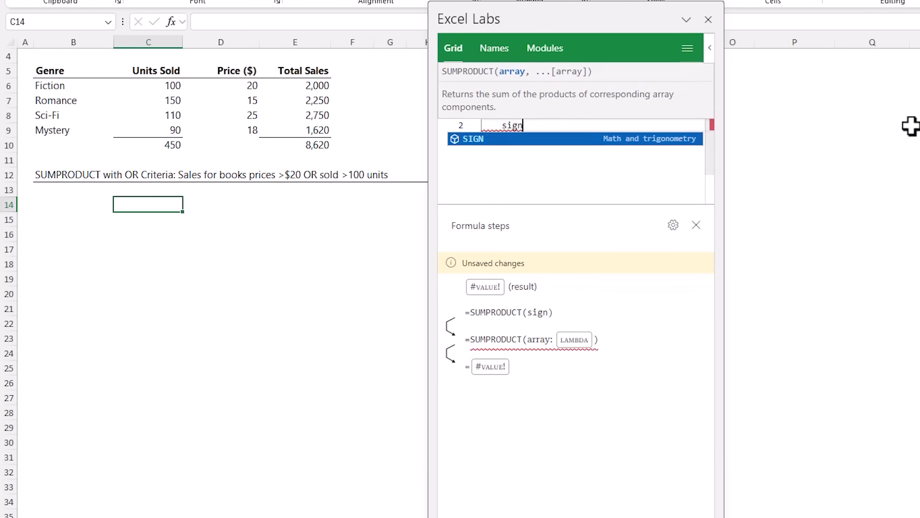
key("Tab")
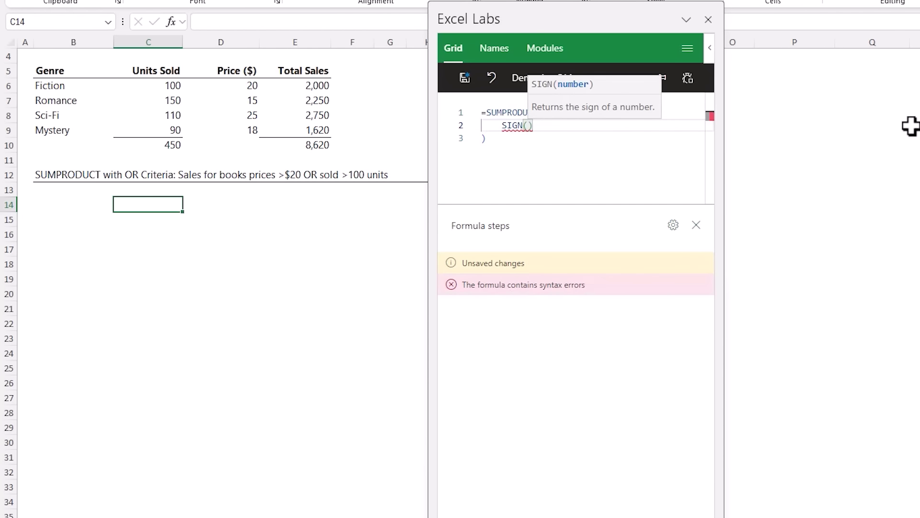
Step: Enter the OR criteria (C6:C9>100)+(D6:D9>20) on separate lines inside the SIGN function
key("Return")
type("(C6:")
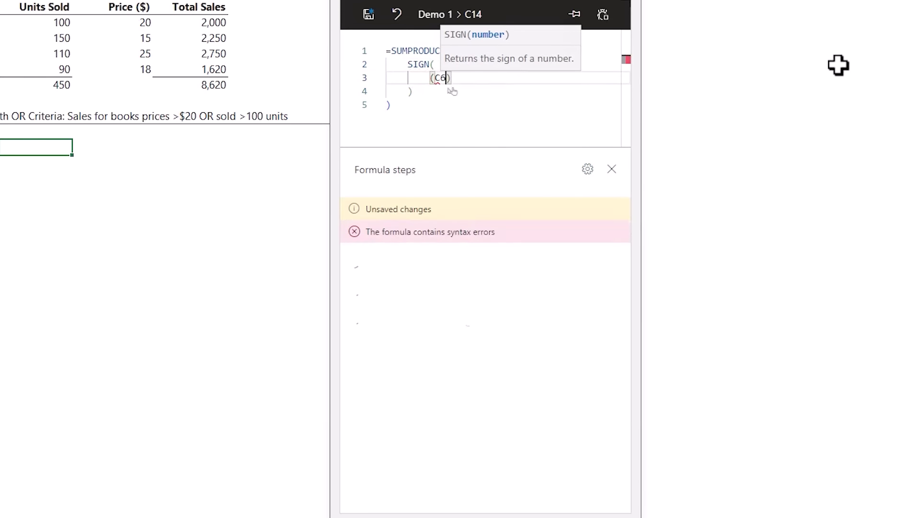
type("C9>100)+")
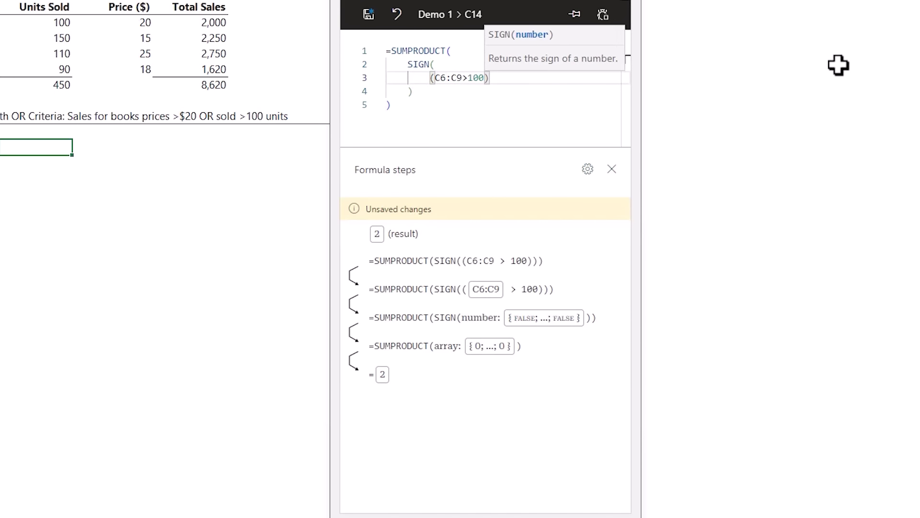
key("Return")
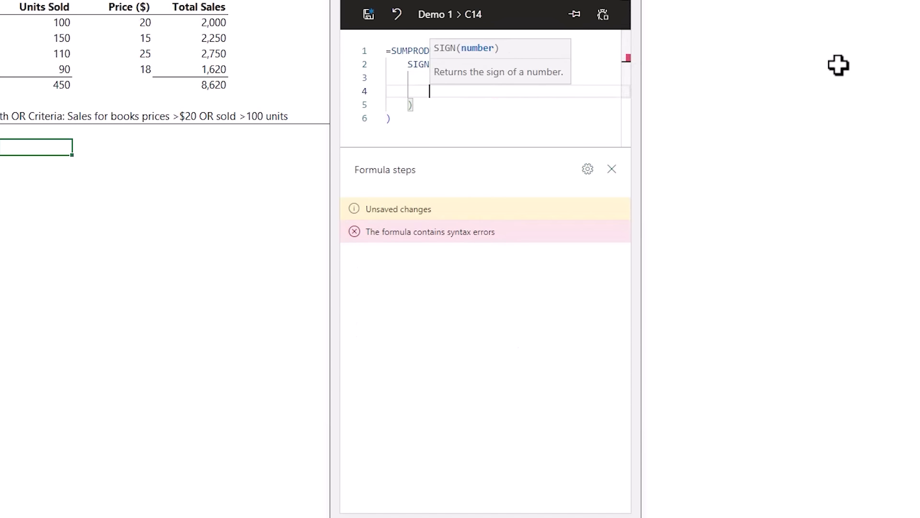
type("(D6")
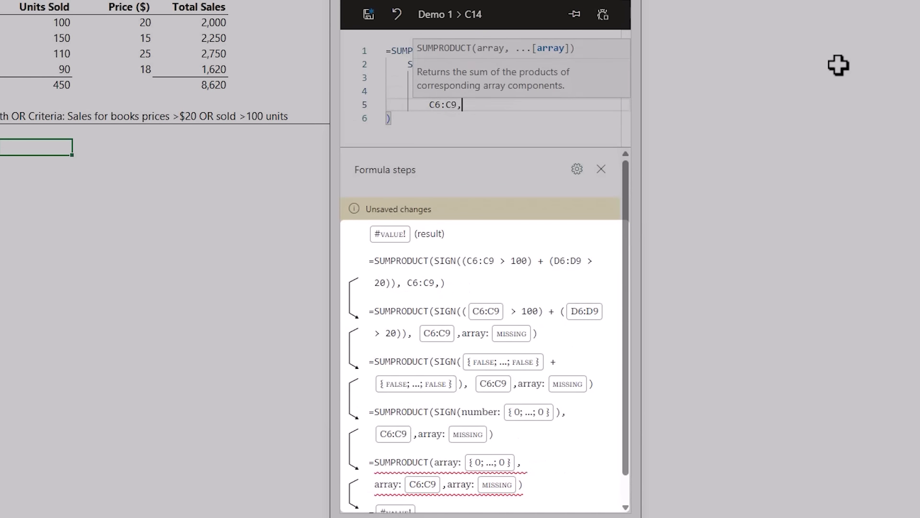
Step: Complete the SUMPRODUCT formula with C6:C9 and D6:D9 as its remaining array arguments, each on its own line
type(",")
key("Return")
type("D6:D")
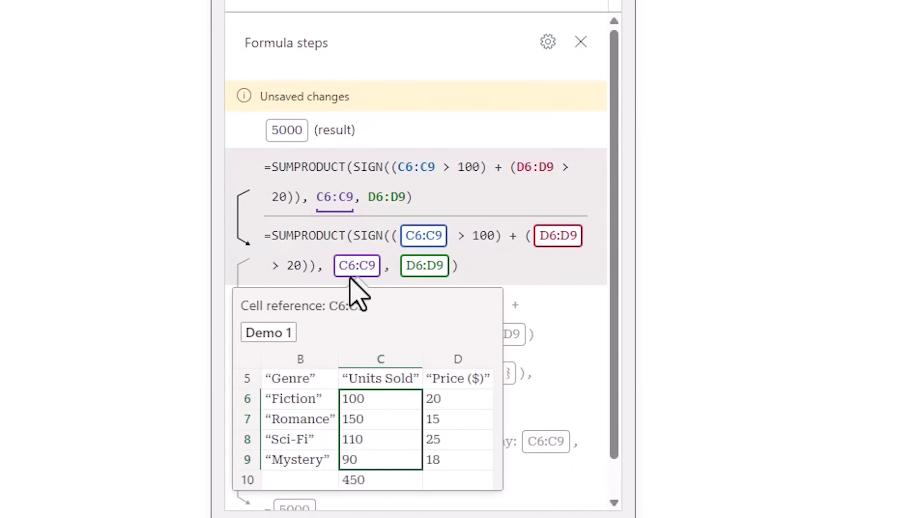
Step: Check the ranges and intermediate arrays in the formula steps, and save the SUMPRODUCT formula to cell C14
mouse_move(415, 265)
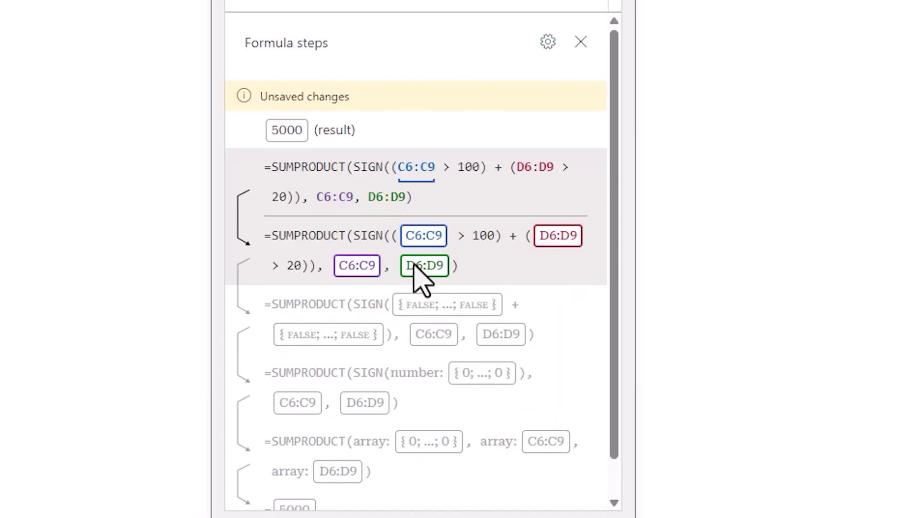
mouse_move(367, 353)
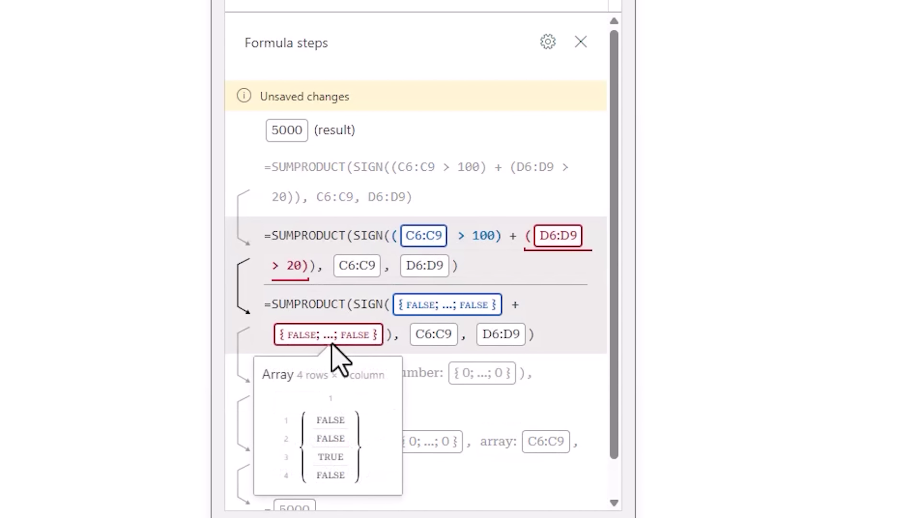
mouse_move(427, 312)
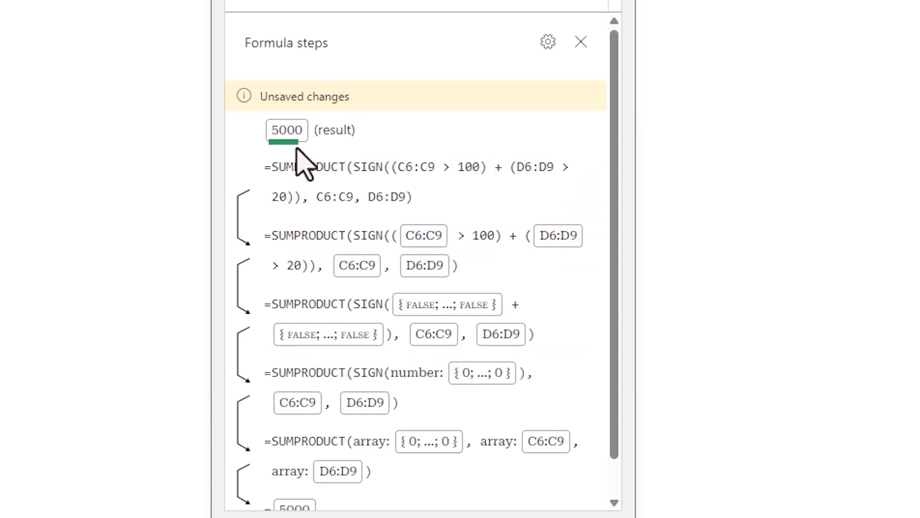
mouse_move(302, 145)
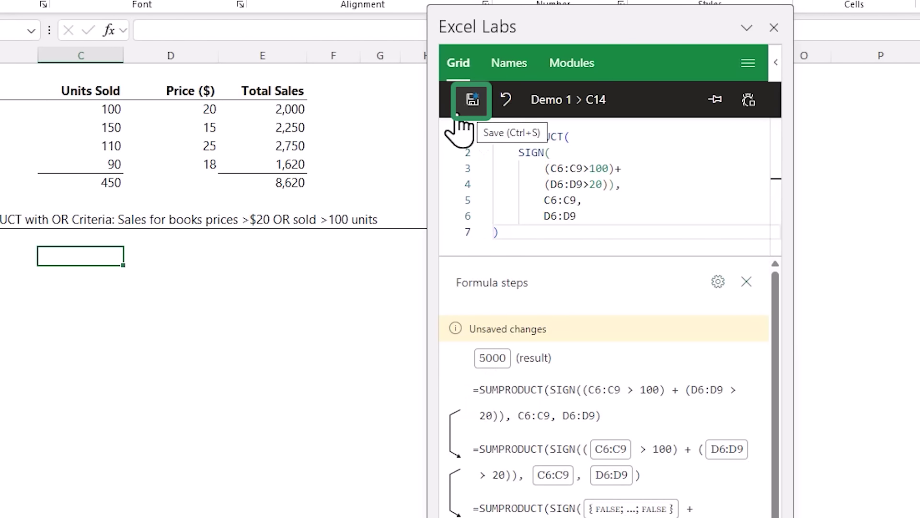
key("ctrl+s")
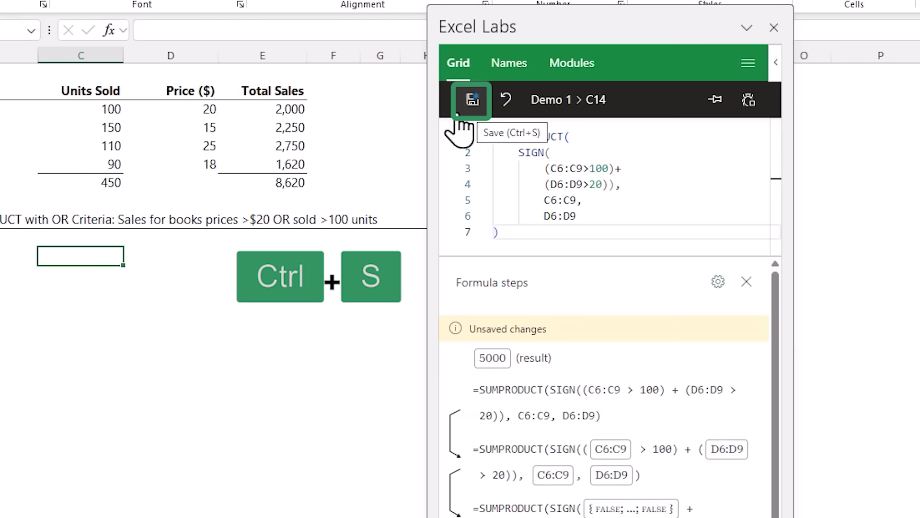
key("ctrl+Return")
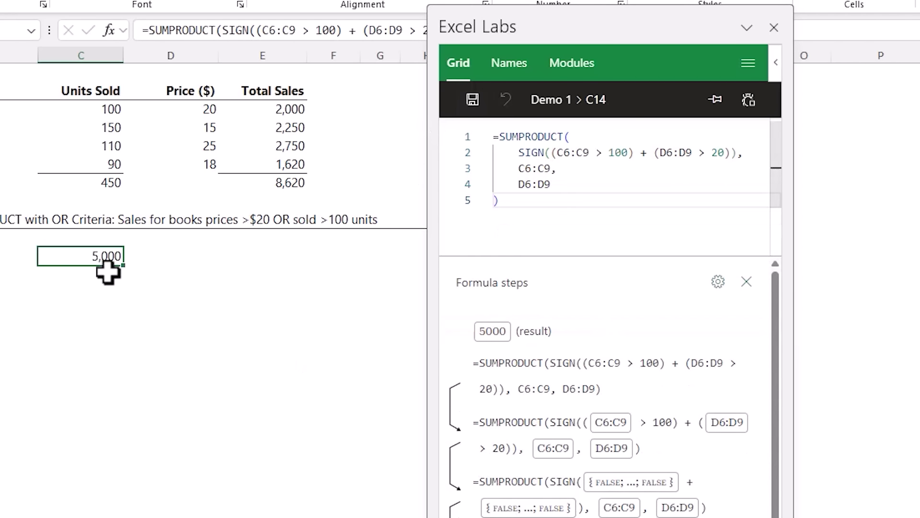
double_click(83, 256)
key("Escape")
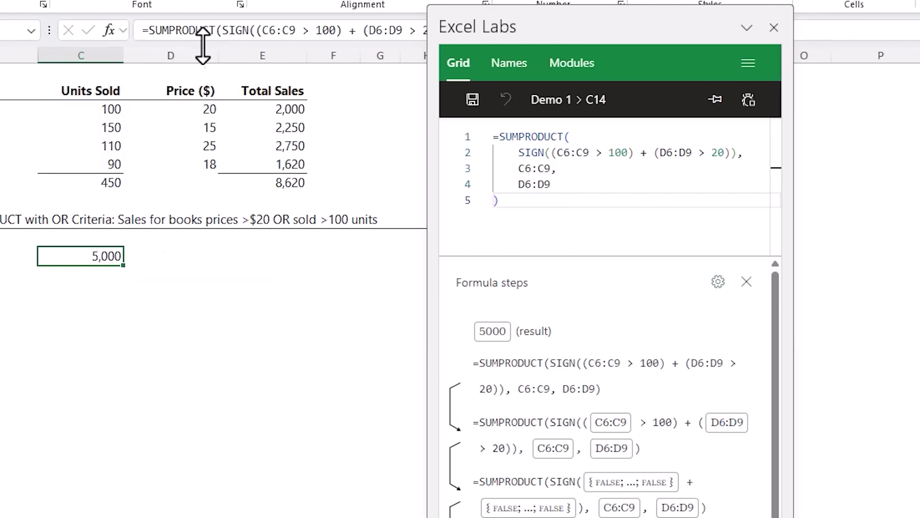
left_click(200, 30)
key("Escape")
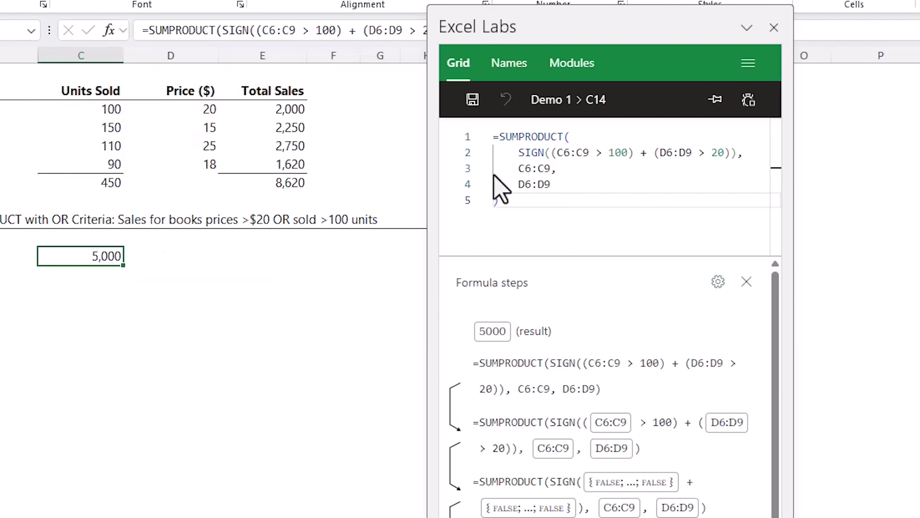
left_click(548, 201)
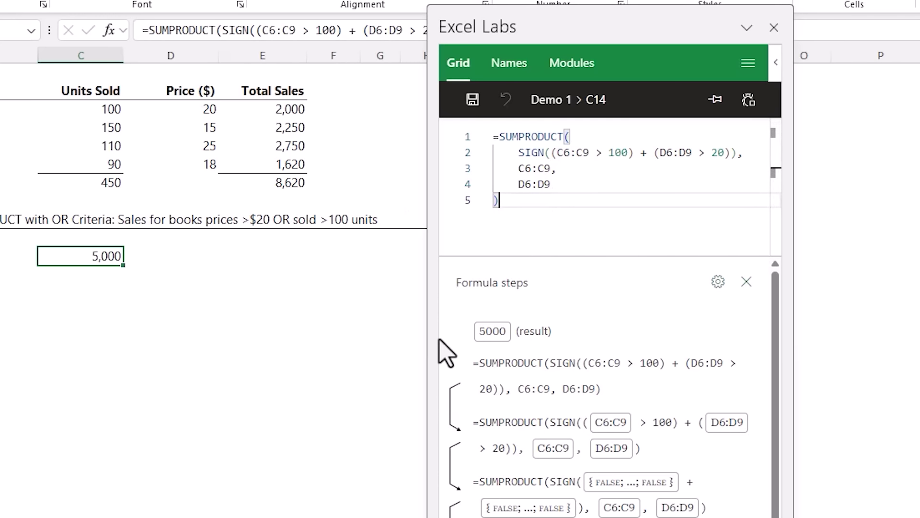
Step: Hide the formula steps below the editor and show them again
left_click(746, 111)
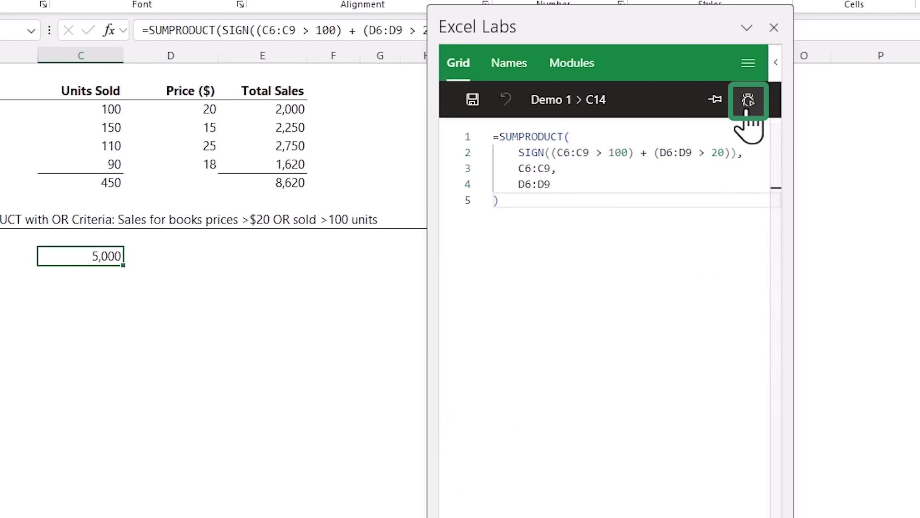
left_click(746, 111)
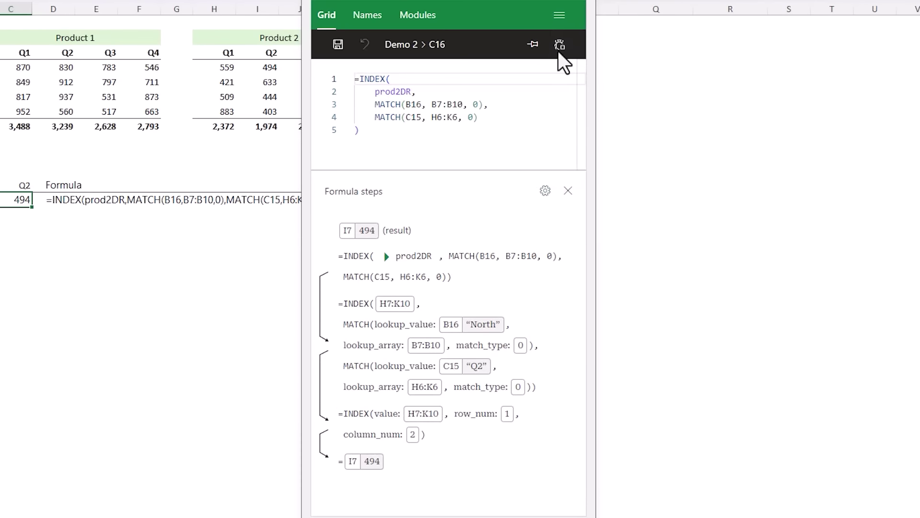
Step: Examine how prod2DR evaluates within the C16 formula in its own enlarged view, and return to the full INDEX formula's steps
left_click(384, 260)
left_click(386, 257)
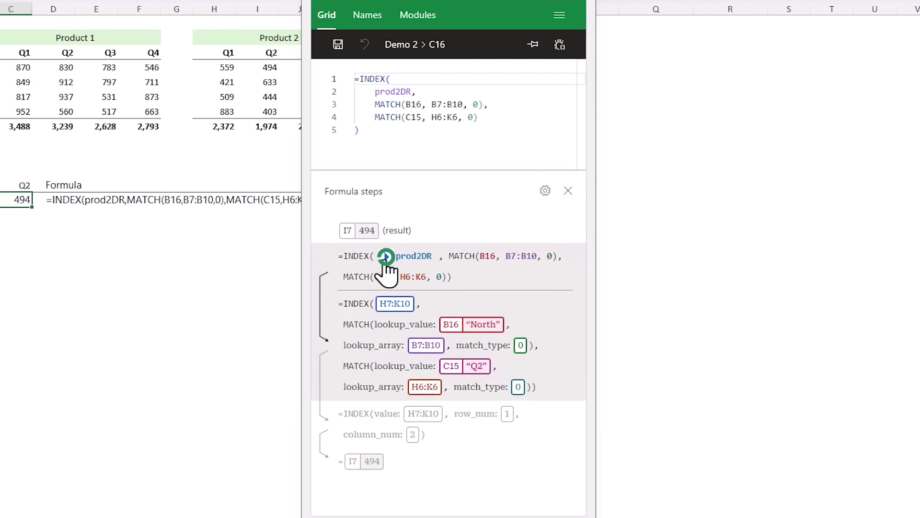
scroll(496, 272, "down", 3)
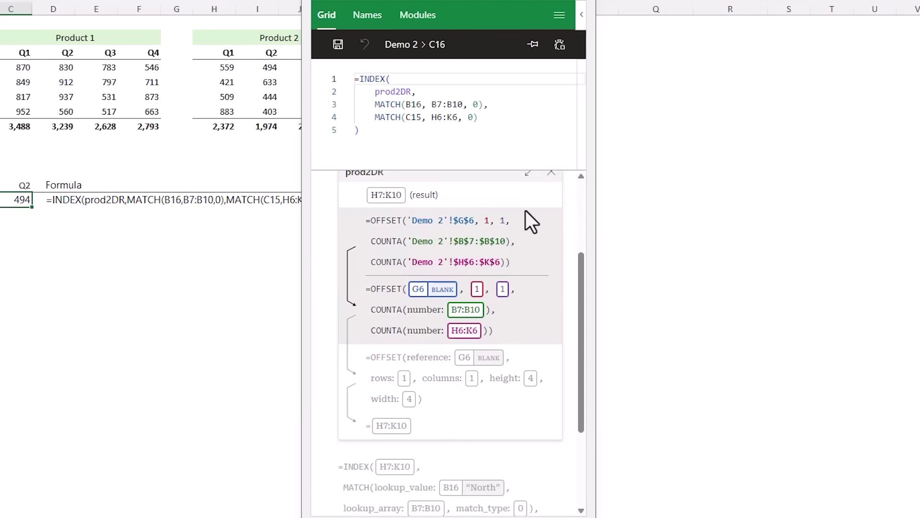
scroll(530, 211, "up", 1)
left_click(529, 199)
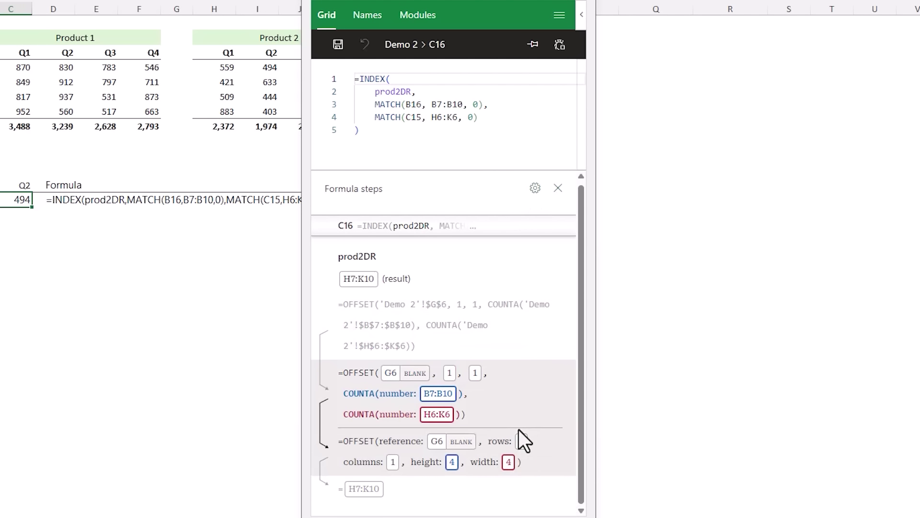
left_click(507, 230)
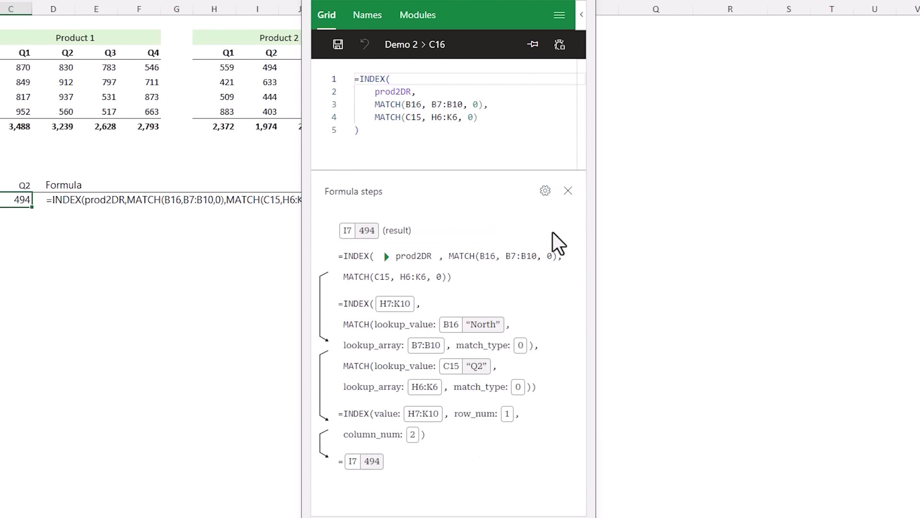
mouse_move(456, 326)
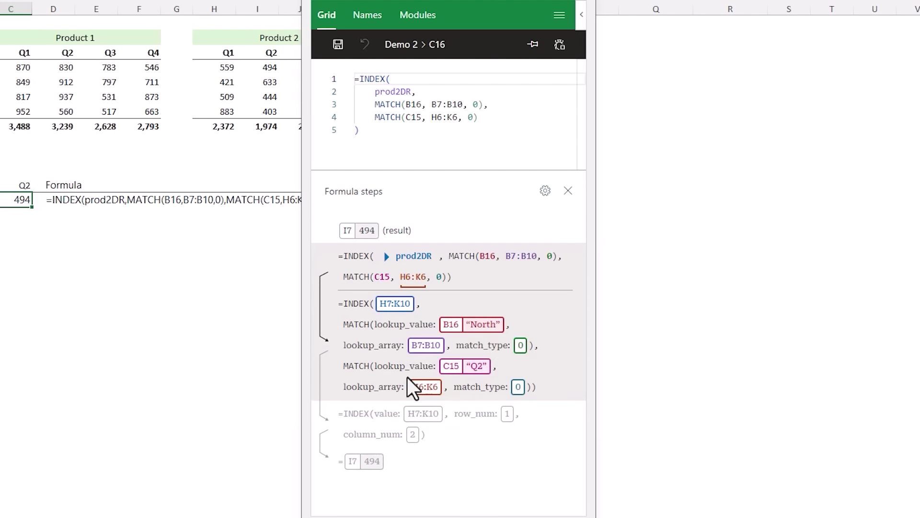
Step: View the workbook's defined names in Excel Labs by category: functions, ranges, and formulas
left_click(364, 17)
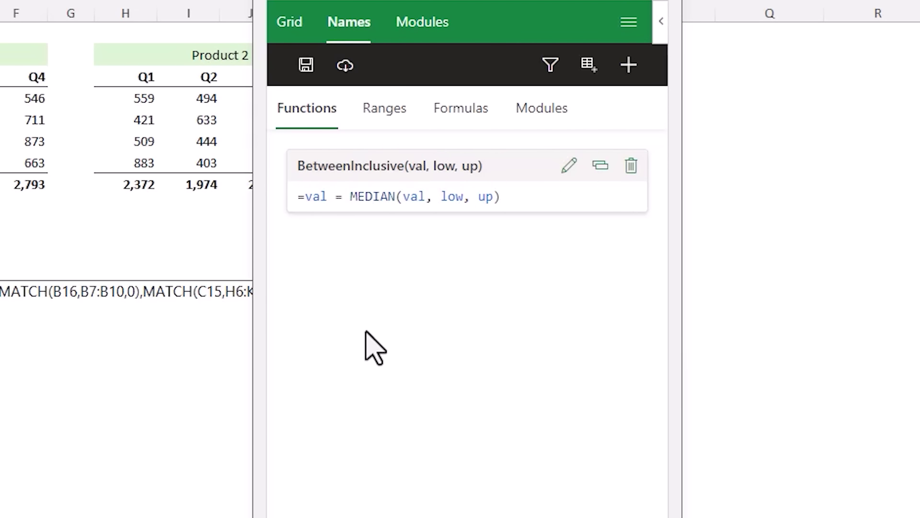
left_click(385, 115)
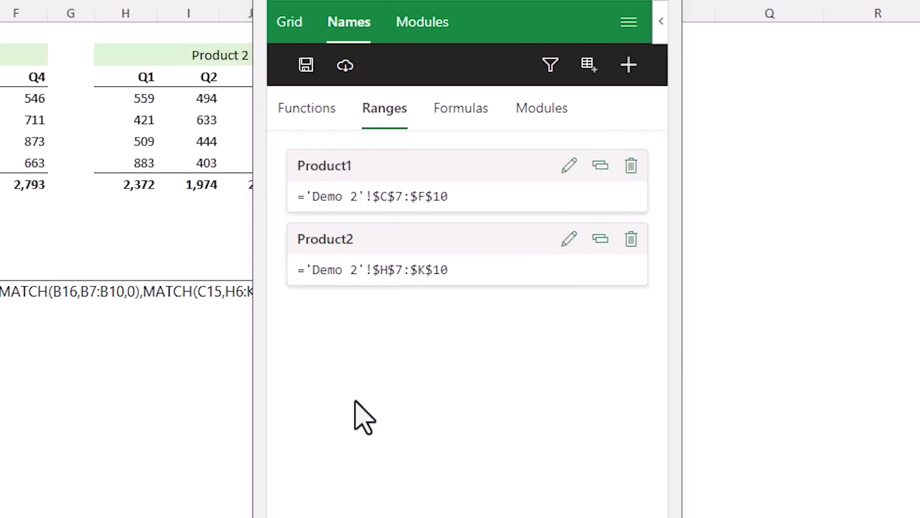
left_click(440, 120)
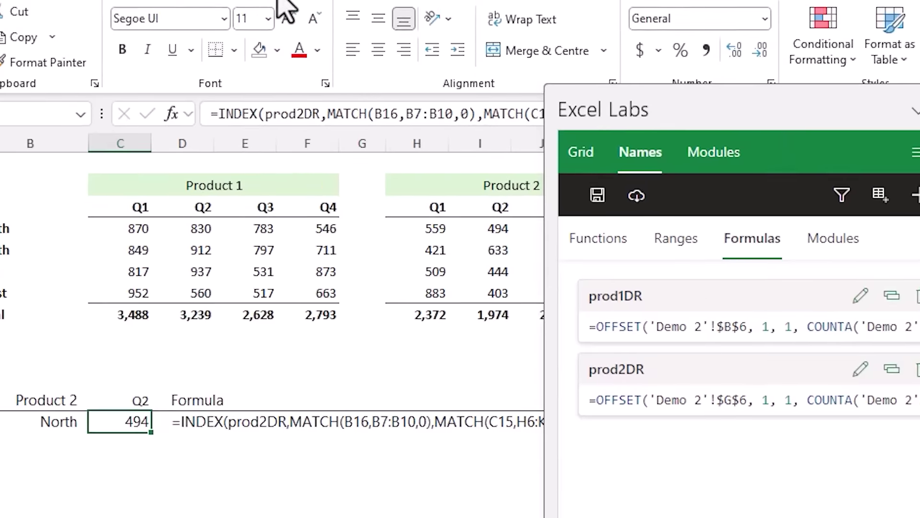
Step: Open Excel's Name Manager, place it beside the Excel Labs pane to compare the name lists, and close it
left_click(341, 12)
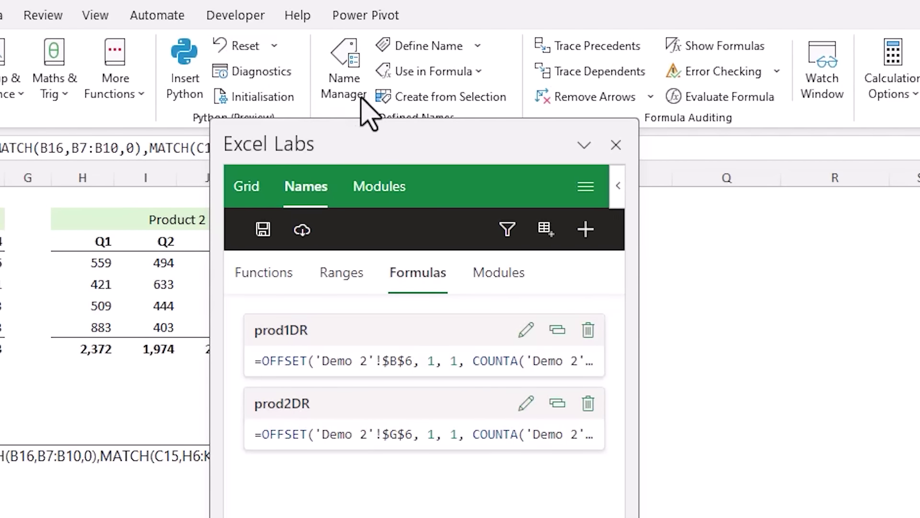
left_click(361, 96)
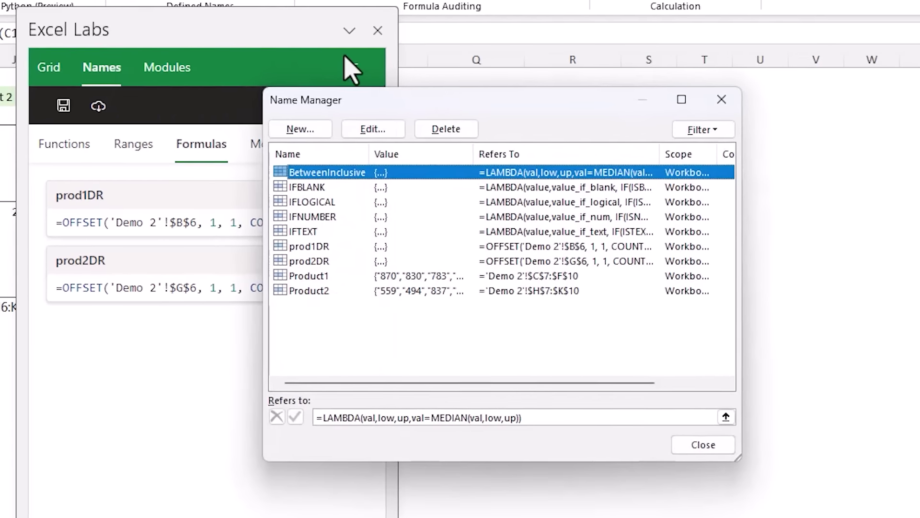
left_click_drag(476, 100, 646, 98)
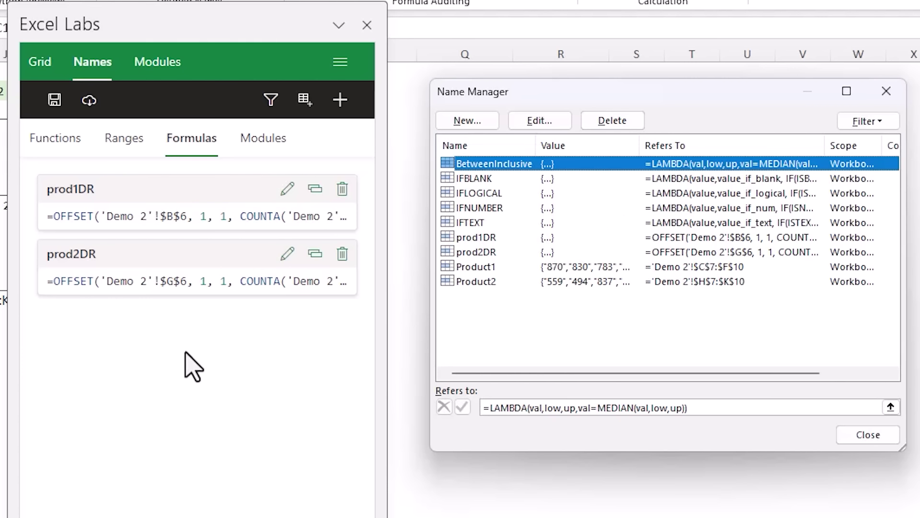
left_click(886, 91)
Step: Show the names stored in modules and expand the Workbook module to list its functions
left_click(263, 138)
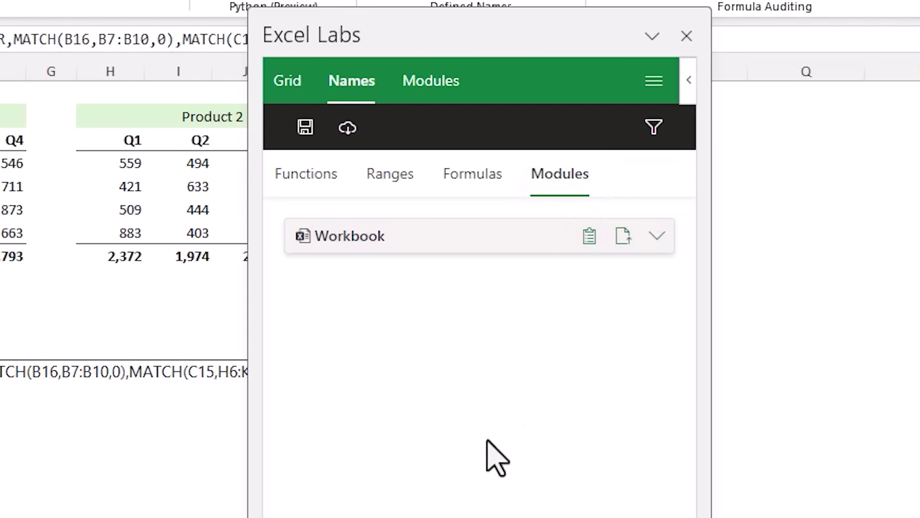
left_click(656, 236)
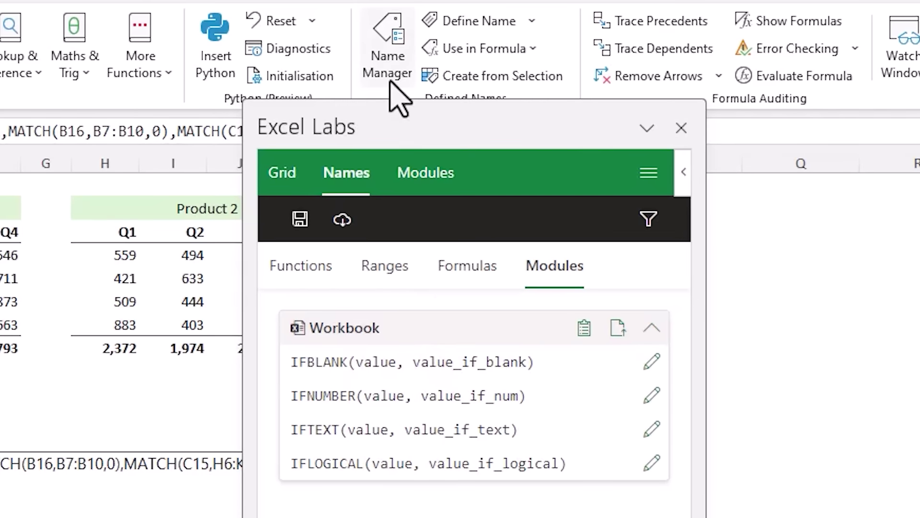
Step: Open Excel's Name Manager and select the function names from IFBLANK through IFTEXT to compare them with the Workbook module
left_click(389, 82)
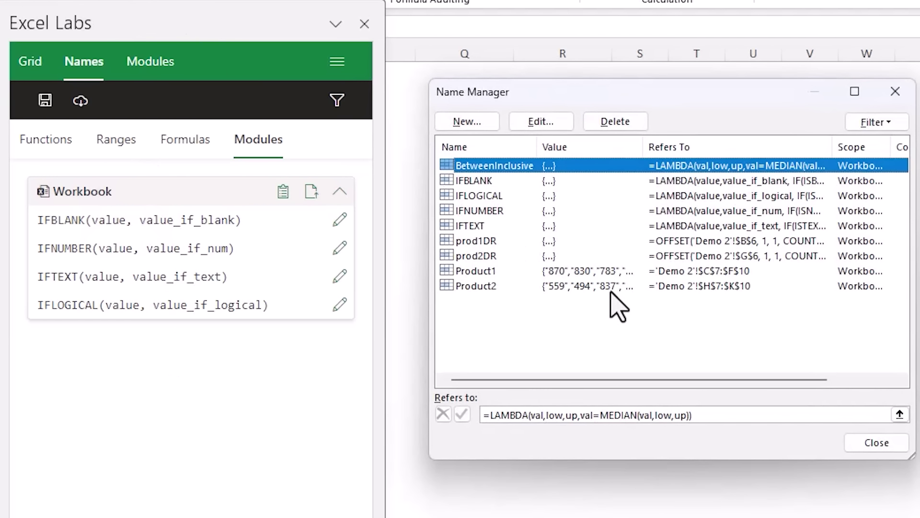
key("Down")
left_click(492, 226, "shift")
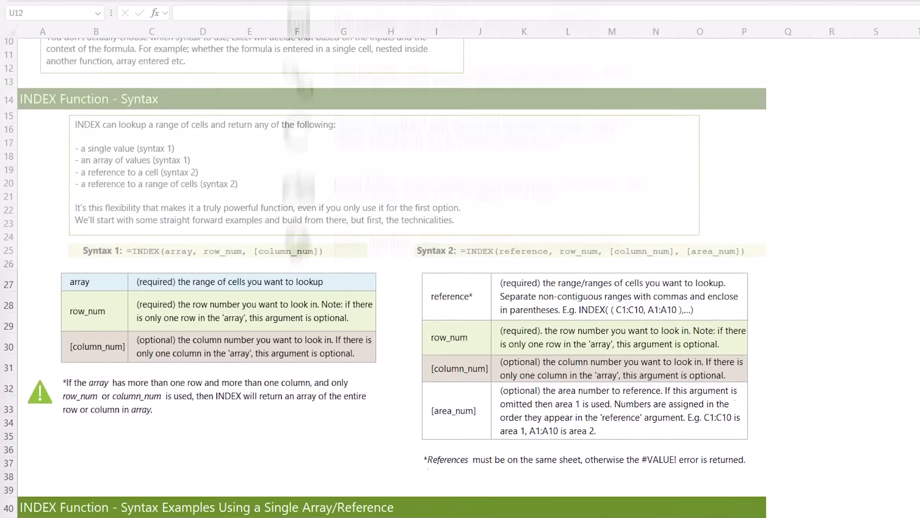
Step: Look through the INDEX function worksheet, from the syntax tables down to the example scenarios
scroll(460, 259, "down", 6)
scroll(460, 269, "down", 14)
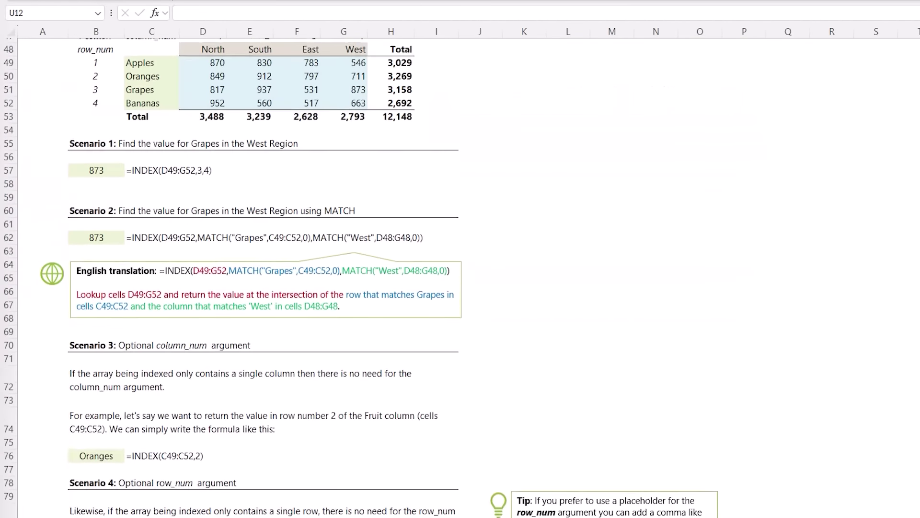
scroll(460, 268, "down", 20)
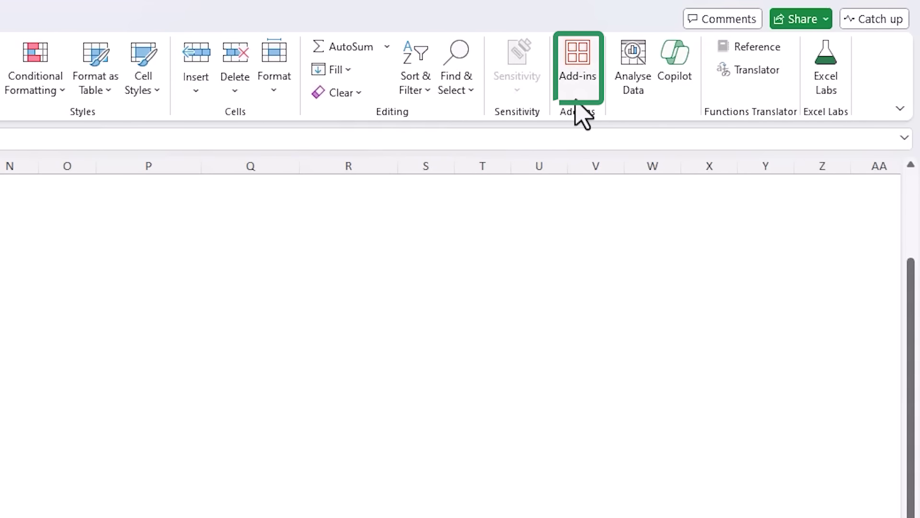
Step: Open the Office Add-ins store, search it for "Excel Labs", and close the store
left_click(577, 104)
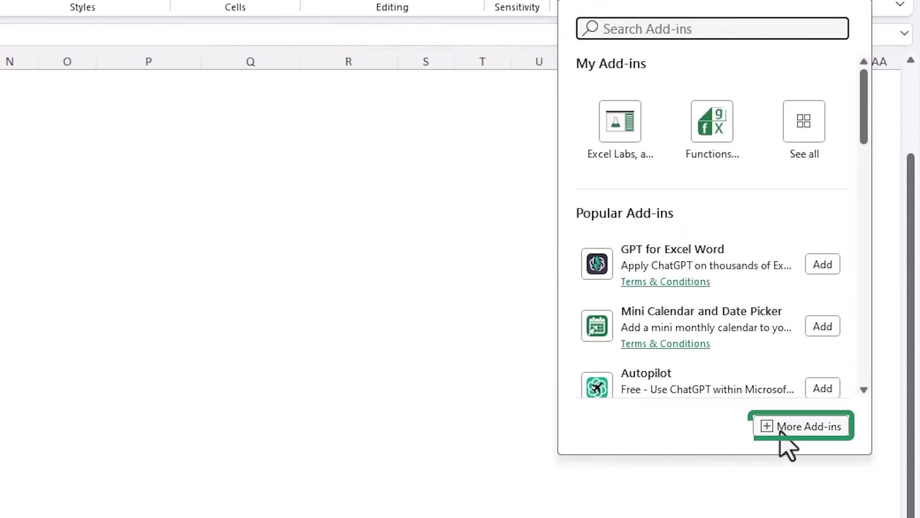
left_click(780, 427)
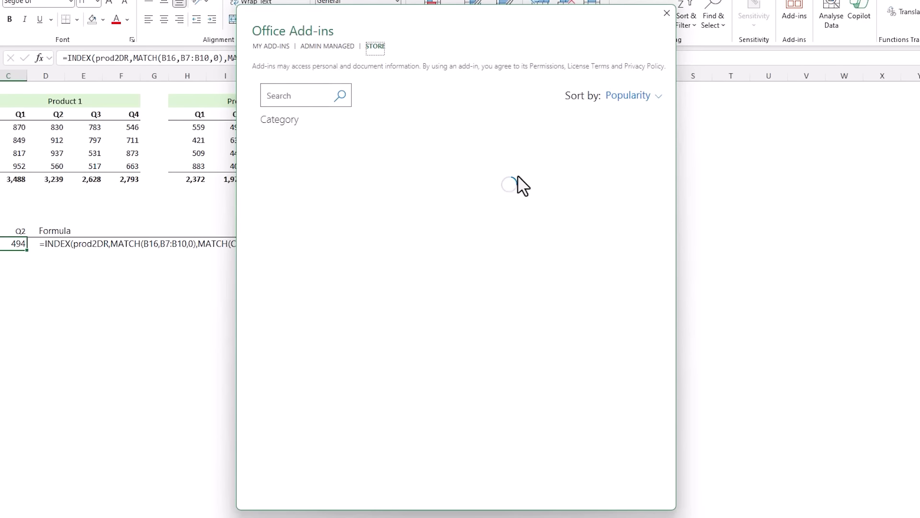
left_click(292, 95)
type("Excel Labs")
key("Return")
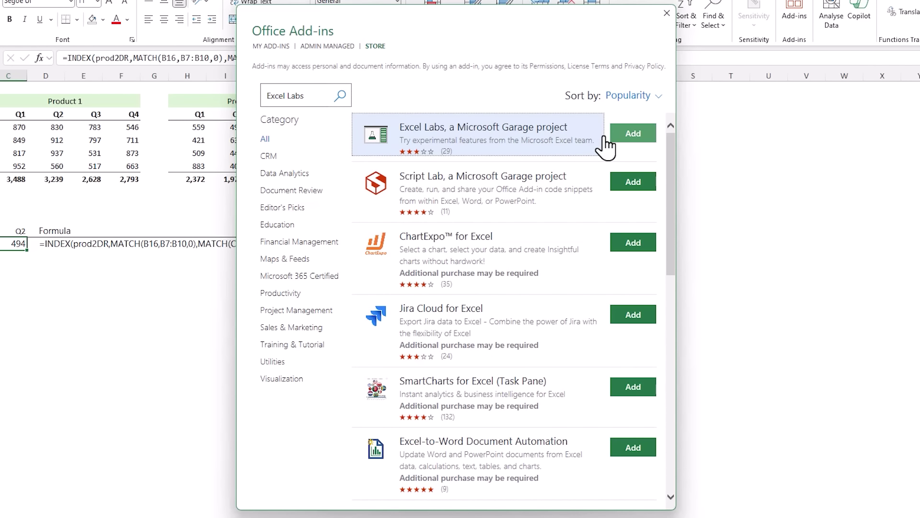
left_click(665, 15)
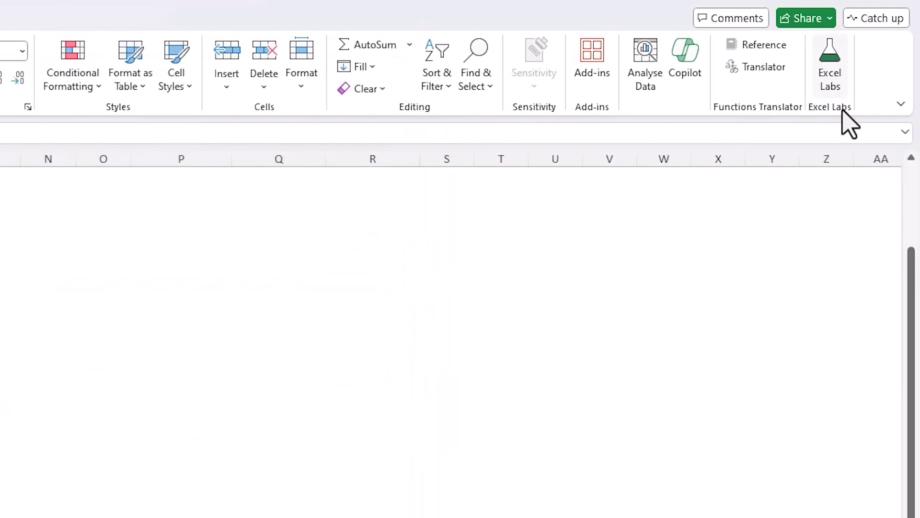
Step: Launch Excel Labs, make the Advanced formula environment its default, and open that environment
left_click(838, 88)
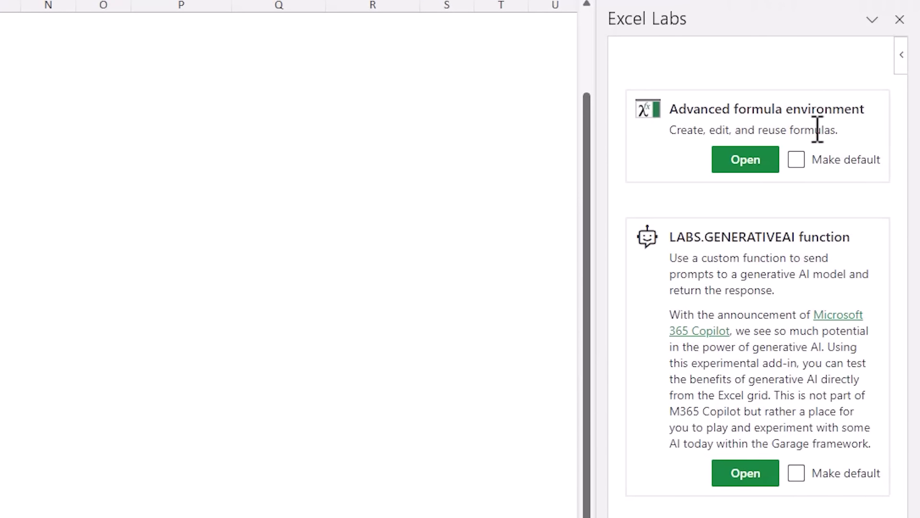
left_click(815, 170)
left_click(750, 168)
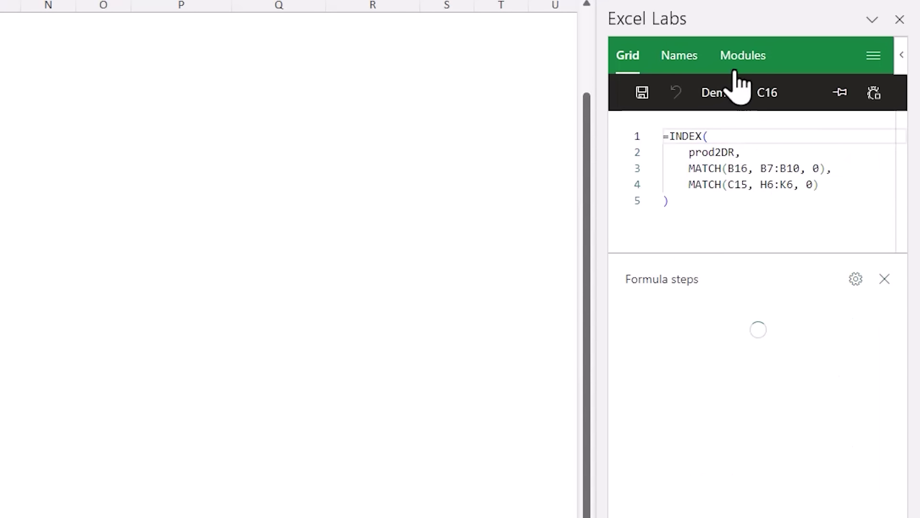
Step: Undock the Excel Labs pane, float it over the Demo 2 sheet beside the Product 2 table, and widen it
left_click_drag(667, 184, 552, 82)
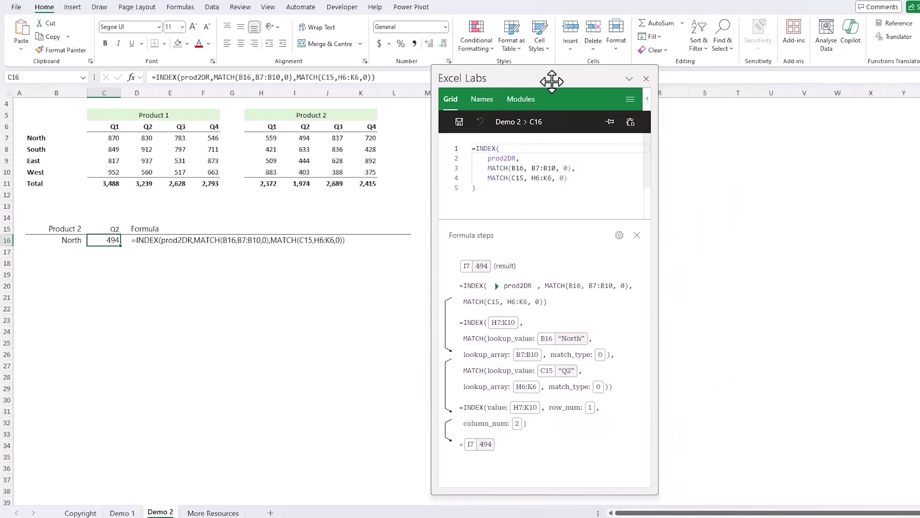
left_click_drag(655, 166, 692, 163)
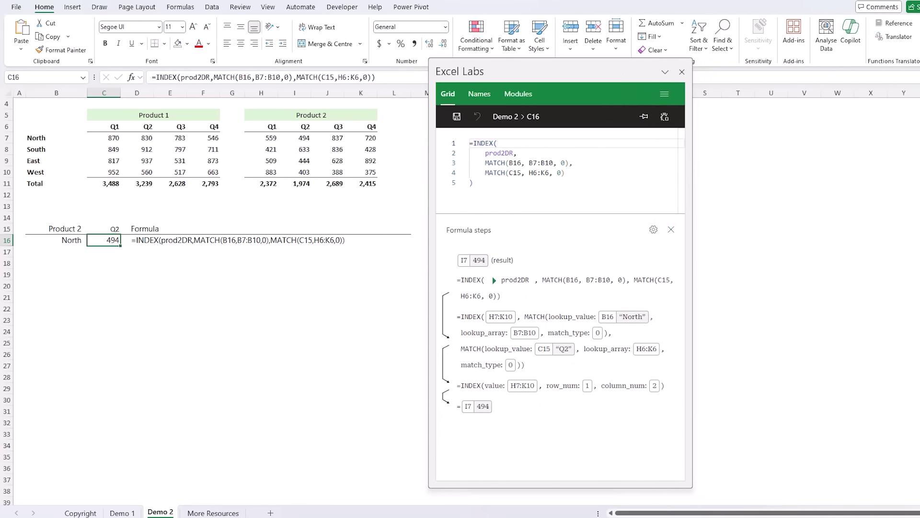